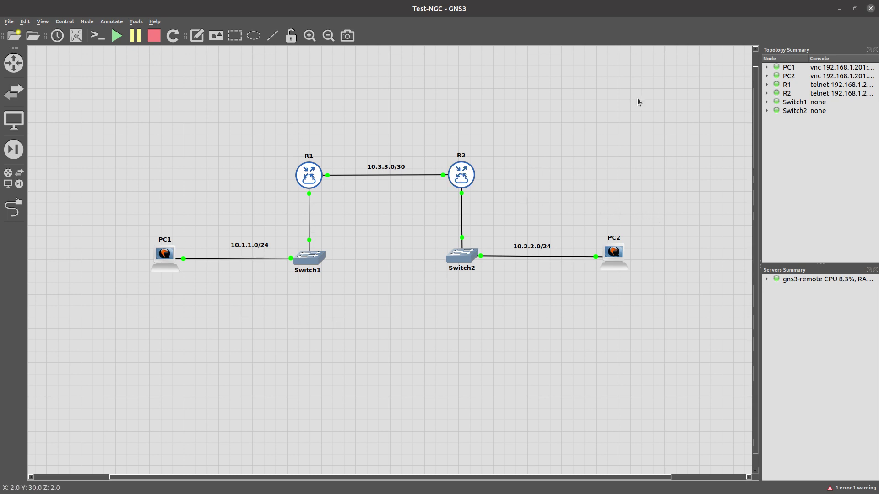
# Step: Run 'sh ip int br' on R1 and R2 to list their interface addresses
pyautogui.click(839, 9)
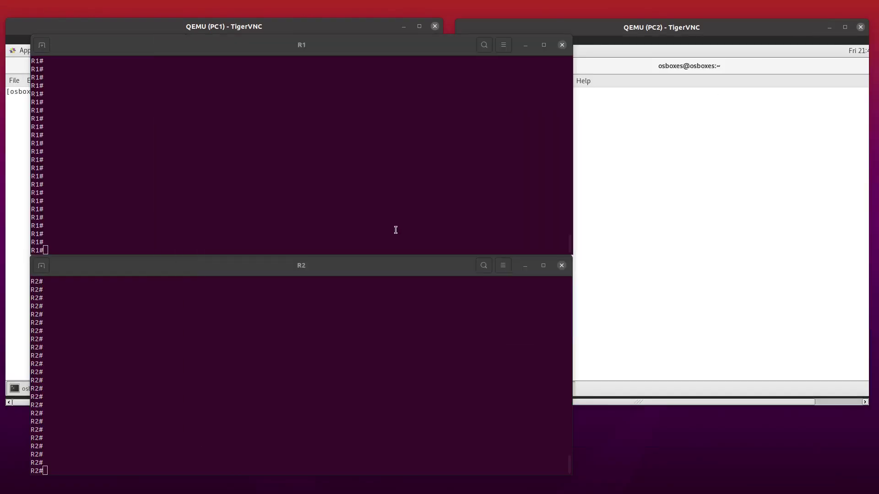
pyautogui.click(278, 185)
pyautogui.write('sh ip int ')
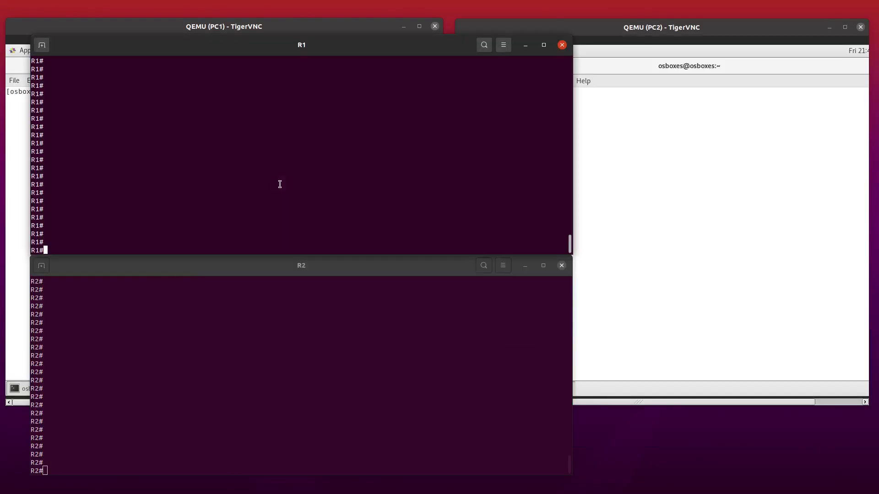
pyautogui.write('br')
pyautogui.press('Return')
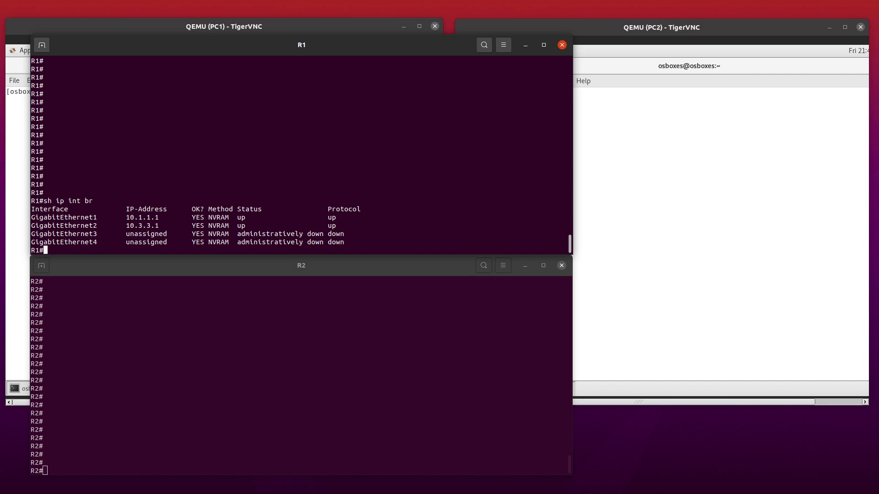
pyautogui.click(272, 389)
pyautogui.write('sh')
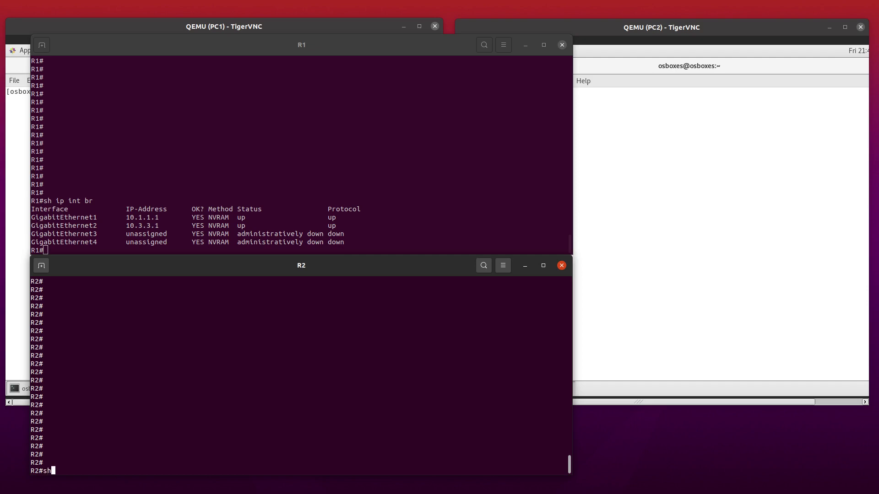
pyautogui.write(' ip int be')
pyautogui.press('BackSpace')
pyautogui.write('r')
pyautogui.press('Return')
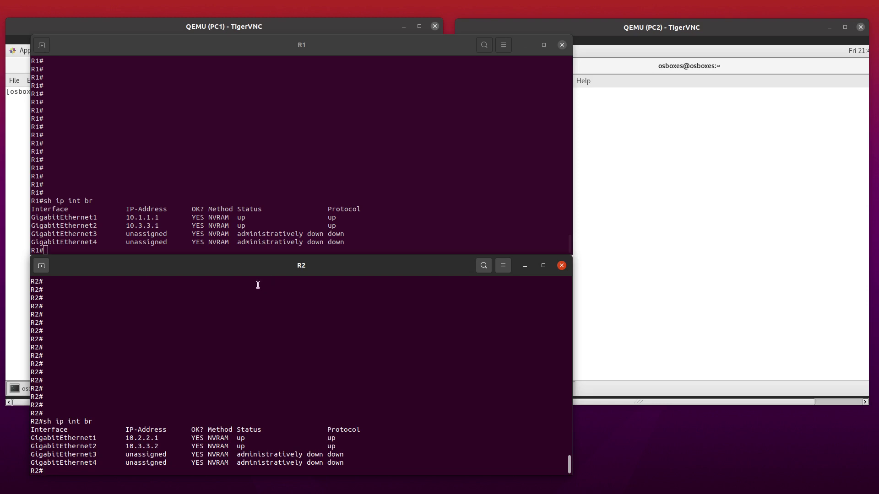
# Step: Show the static routes on R1 and R2 with 'sh run | i route'
pyautogui.click(223, 245)
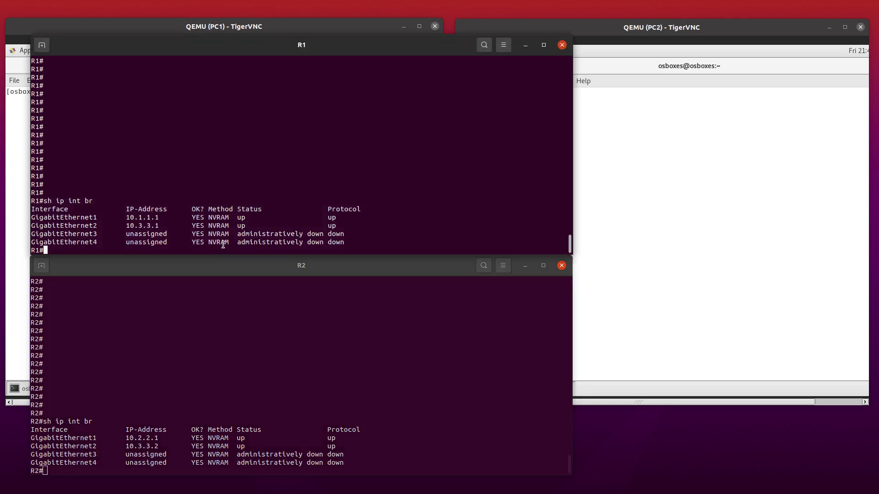
pyautogui.write('sh ')
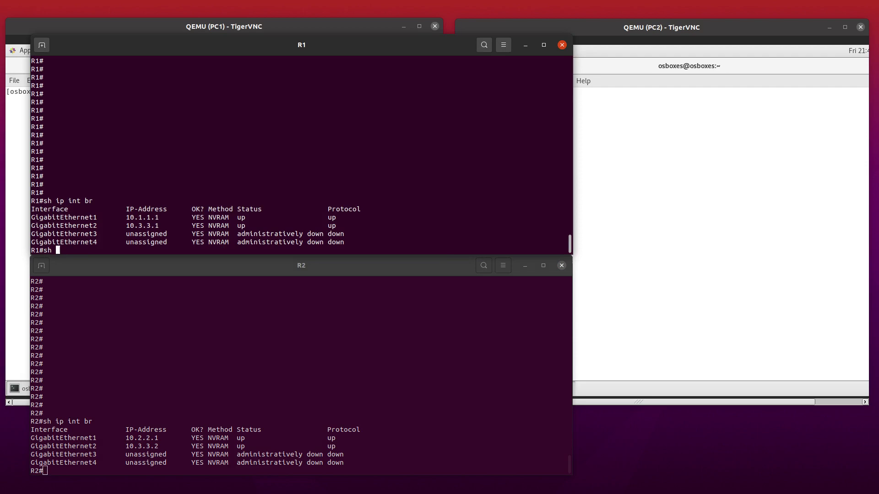
pyautogui.write('run | i route')
pyautogui.press('Return')
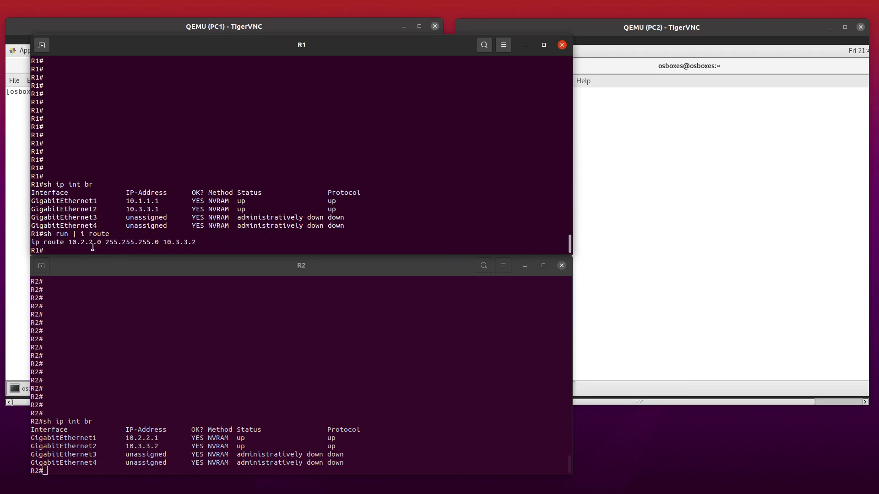
pyautogui.click(93, 467)
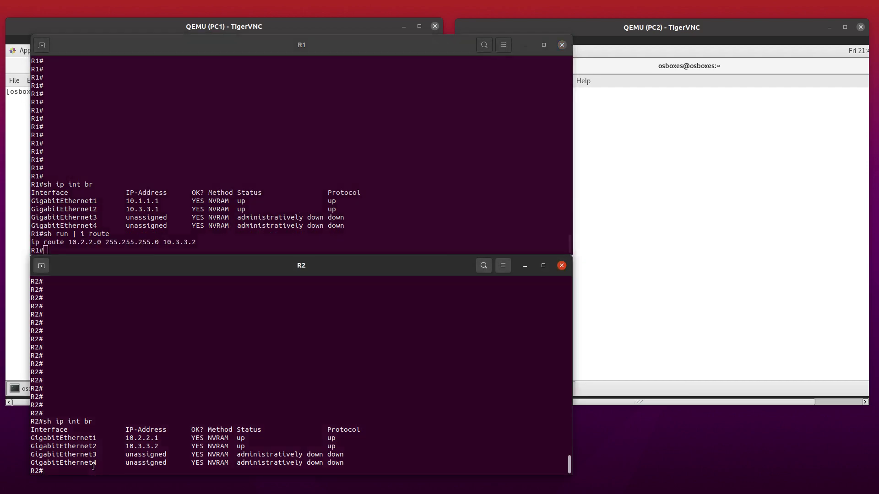
pyautogui.write('sh run | i route')
pyautogui.press('Return')
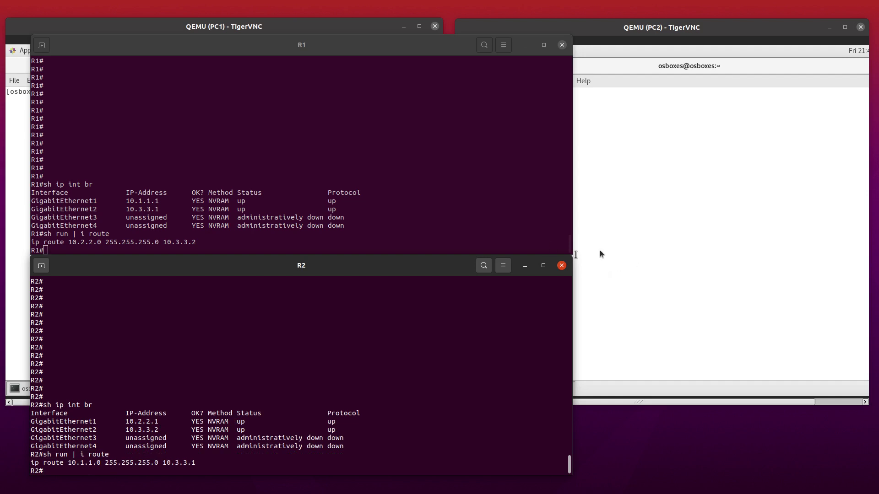
# Step: Bring up PC1's terminal and list its addresses with 'ip a s', showing 10.1.1.2/24
pyautogui.click(680, 227)
pyautogui.click(17, 273)
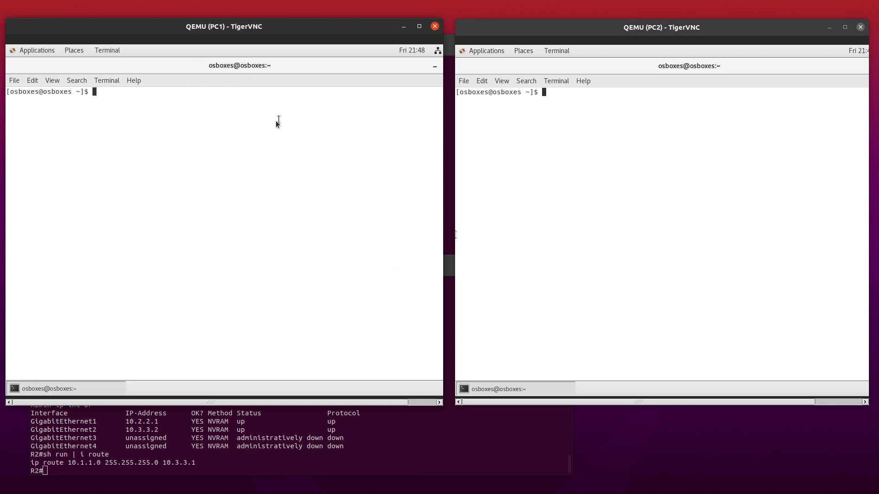
pyautogui.click(434, 67)
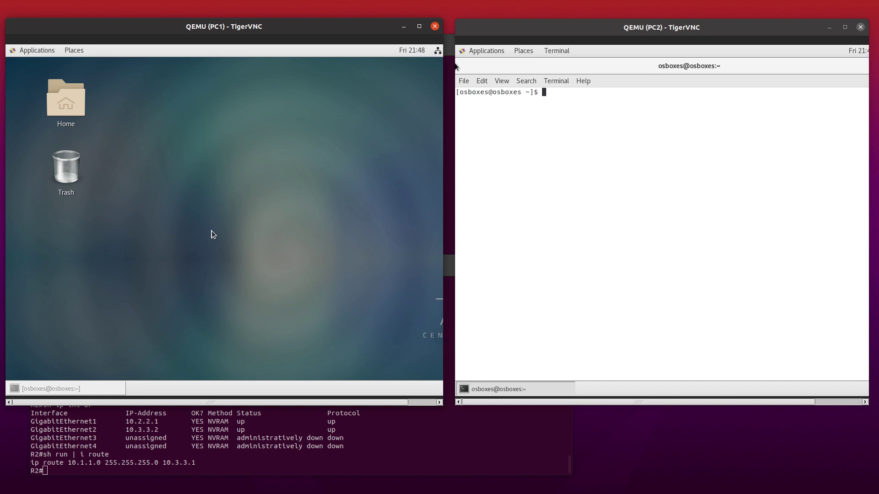
pyautogui.click(69, 388)
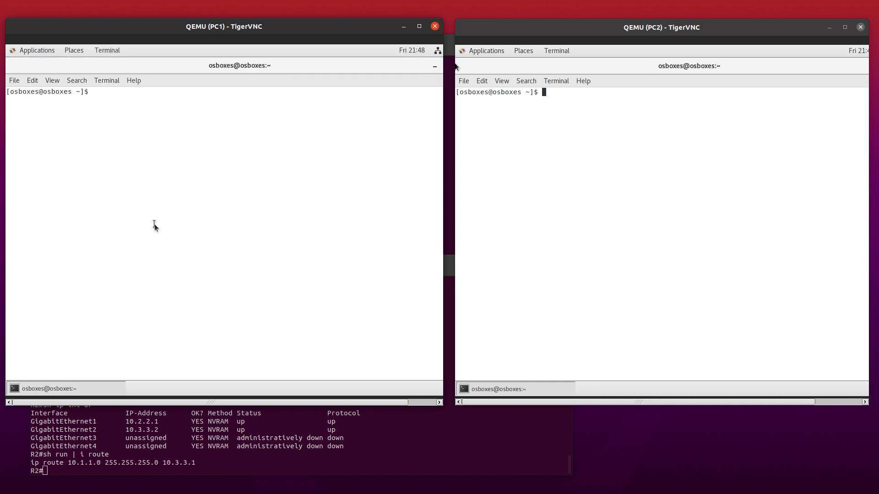
pyautogui.write('ip a s')
pyautogui.press('Return')
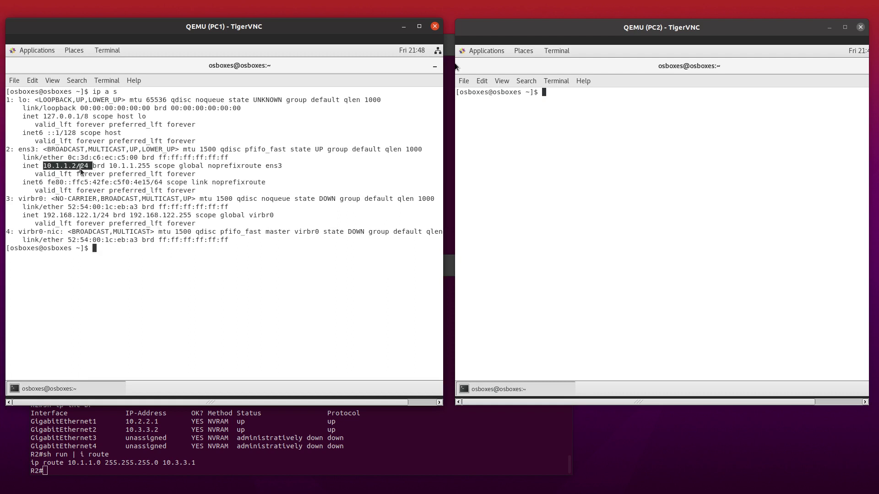
# Step: List PC2's addresses with 'ip a s', showing 10.2.2.2/24
pyautogui.click(529, 108)
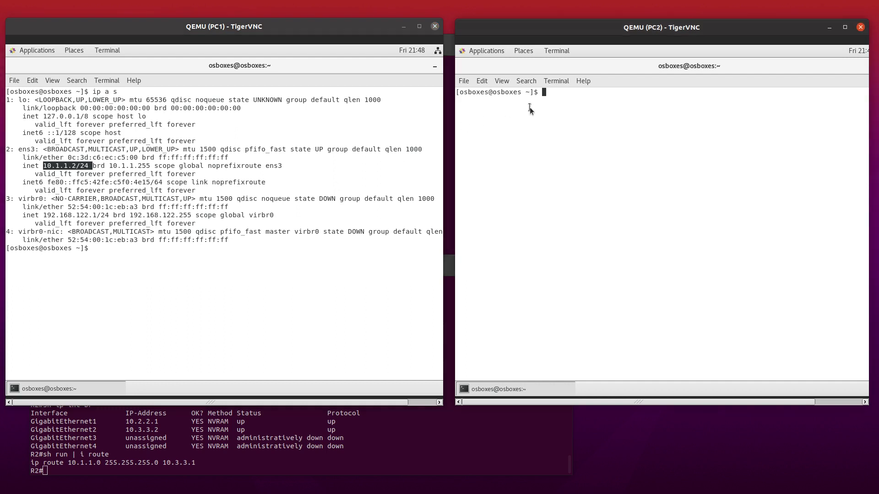
pyautogui.write('ip a s')
pyautogui.press('Return')
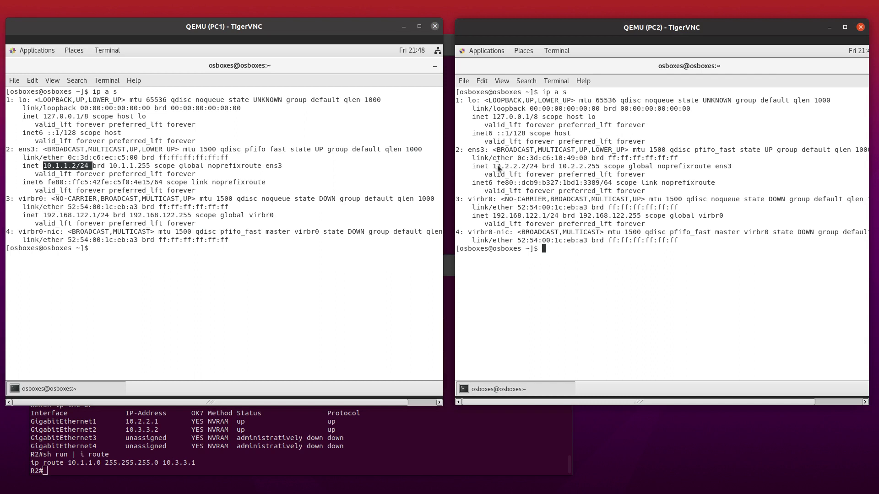
pyautogui.moveTo(495, 166); pyautogui.dragTo(555, 158)
pyautogui.click(537, 164)
# Step: Ping PC2 at 10.2.2.2 from PC1 and stop it to see the statistics
pyautogui.click(169, 249)
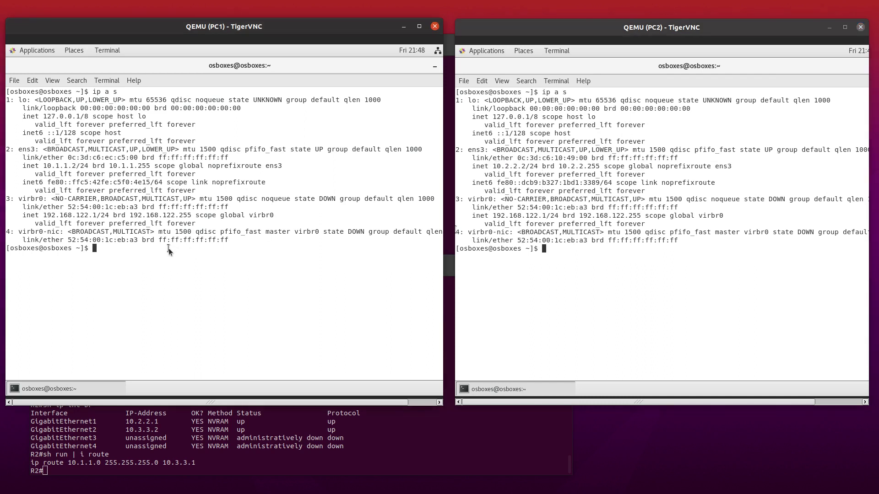
pyautogui.press('Up')
pyautogui.press('BackSpace')
pyautogui.press('BackSpace')
pyautogui.press('BackSpace')
pyautogui.press('BackSpace')
pyautogui.press('BackSpace')
pyautogui.press('BackSpace')
pyautogui.write('ping 10.1.1.1')
pyautogui.press('BackSpace')
pyautogui.press('BackSpace')
pyautogui.press('BackSpace')
pyautogui.press('BackSpace')
pyautogui.press('BackSpace')
pyautogui.press('BackSpace')
pyautogui.press('BackSpace')
pyautogui.press('BackSpace')
pyautogui.write('10.2.2.2')
pyautogui.press('Return')
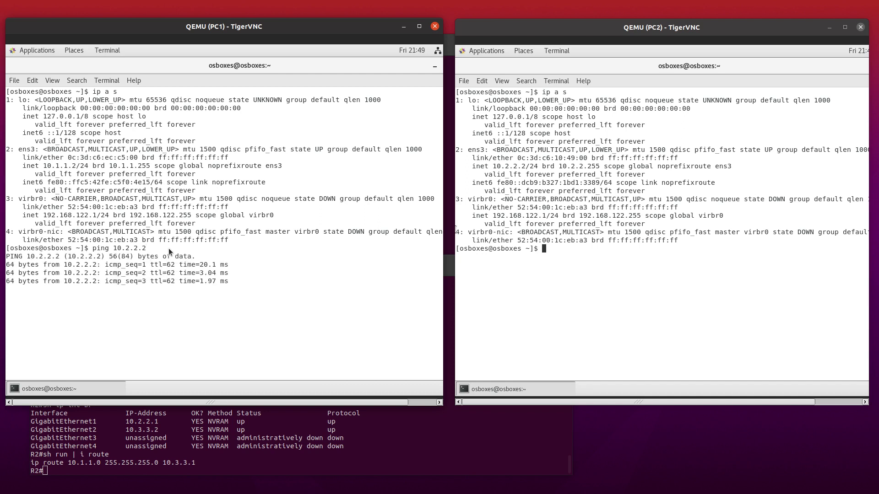
pyautogui.hotkey('ctrl', 'c')
# Step: Ping PC1 at 10.1.1.2 from PC2, then enter poweroff in PC1's terminal
pyautogui.click(600, 248)
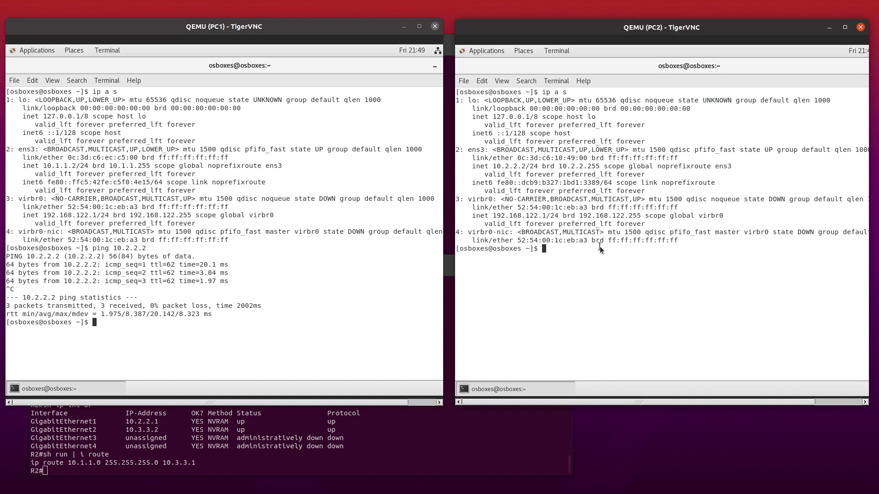
pyautogui.press('Up')
pyautogui.press('Up')
pyautogui.press('Up')
pyautogui.press('Up')
pyautogui.press('Up')
pyautogui.press('Up')
pyautogui.press('Up')
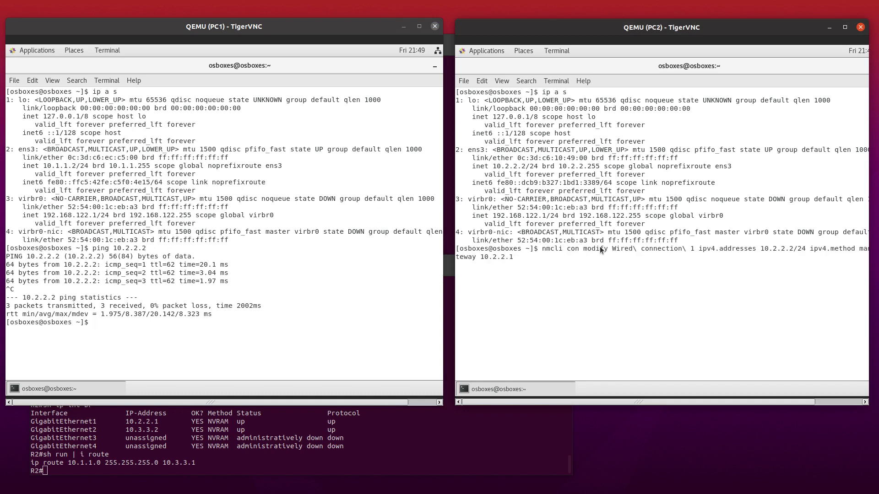
pyautogui.press('BackSpace')
pyautogui.press('BackSpace')
pyautogui.press('BackSpace')
pyautogui.press('BackSpace')
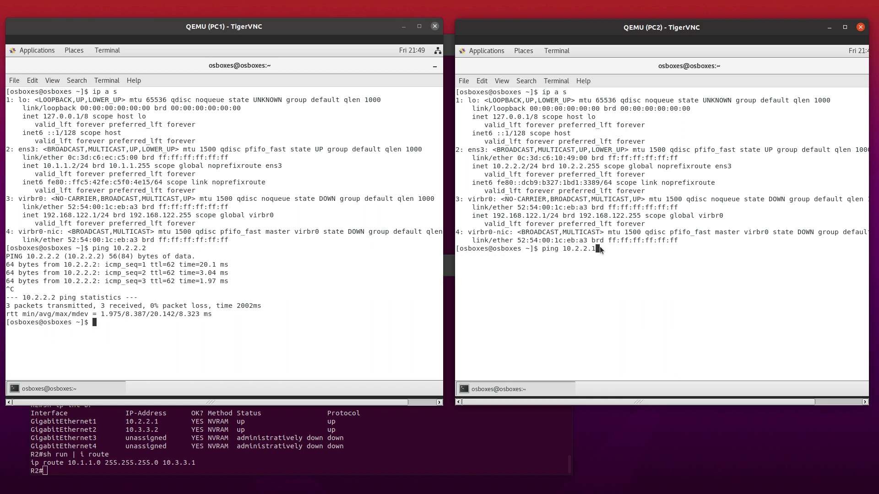
pyautogui.press('BackSpace')
pyautogui.write('1.1.2')
pyautogui.press('Return')
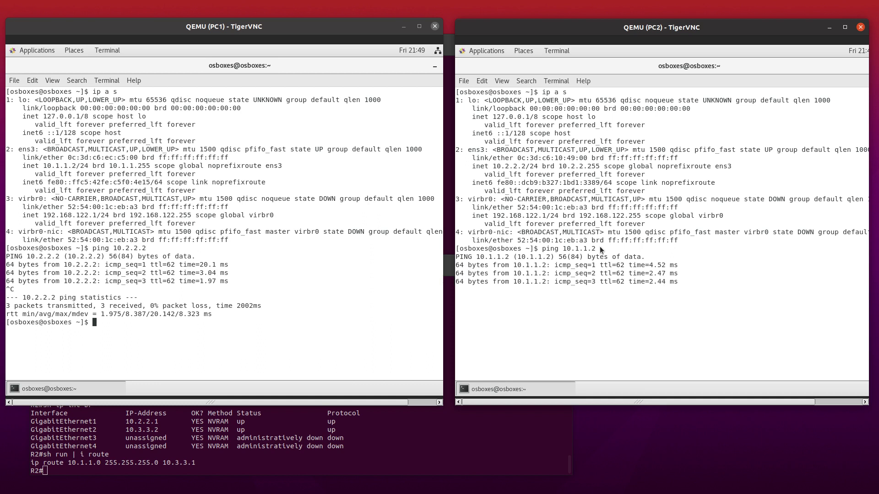
pyautogui.hotkey('ctrl', 'c')
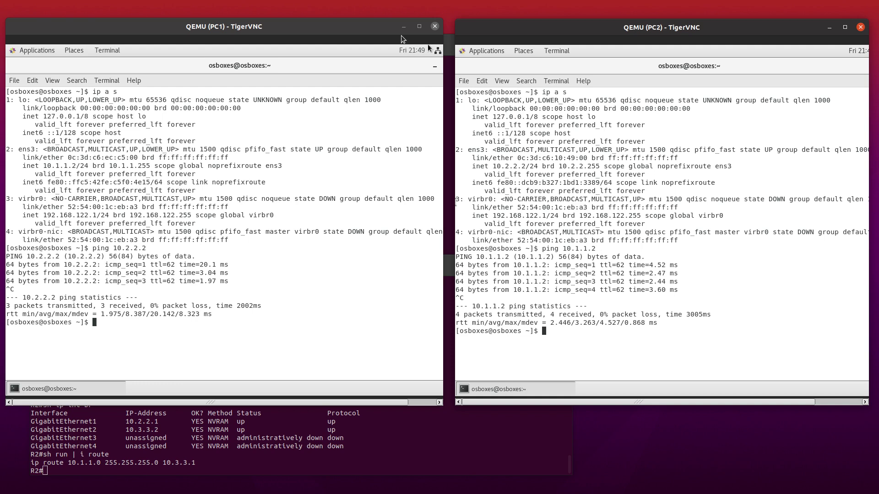
pyautogui.click(155, 326)
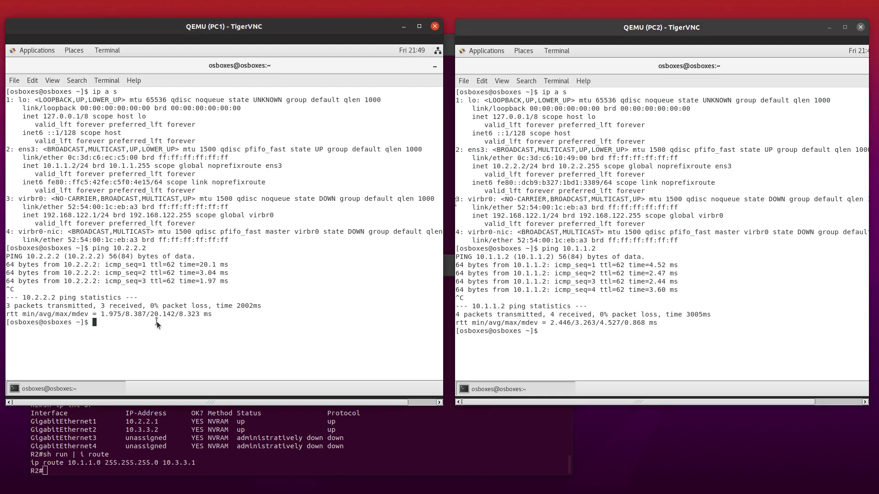
pyautogui.write('poweroff')
# Step: Power off PC1 and PC2 with the poweroff command
pyautogui.press('Return')
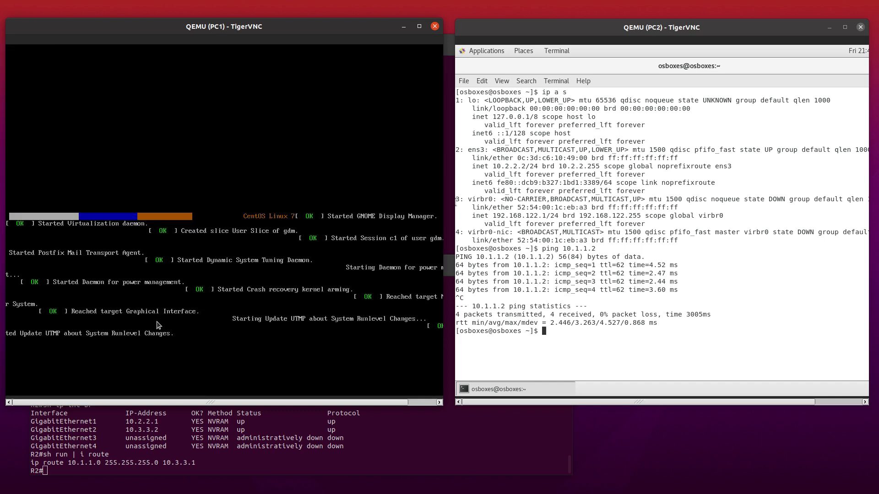
pyautogui.click(570, 339)
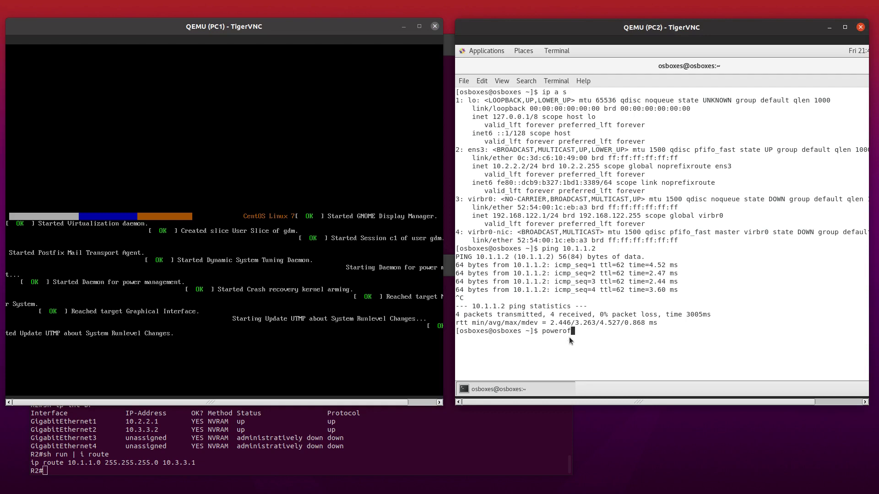
pyautogui.write('poweroff')
pyautogui.press('Return')
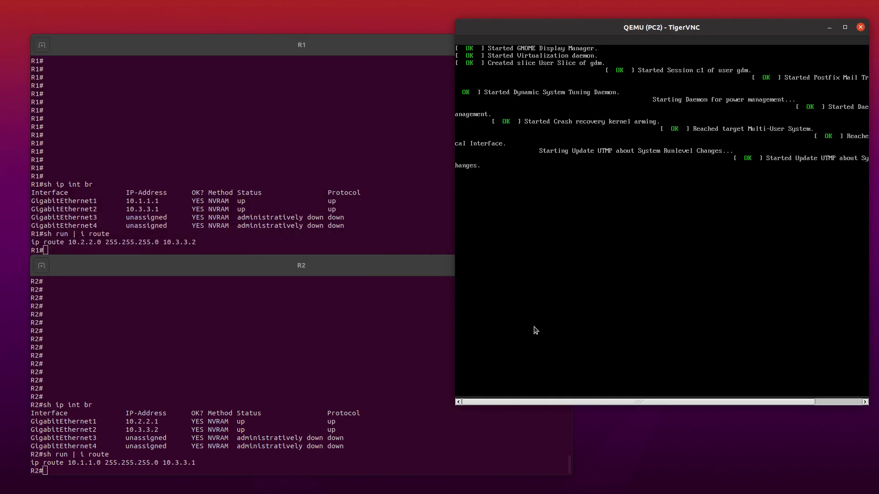
# Step: Save the R1 and R2 running configurations to memory with wr
pyautogui.click(261, 233)
pyautogui.write('wr')
pyautogui.press('Return')
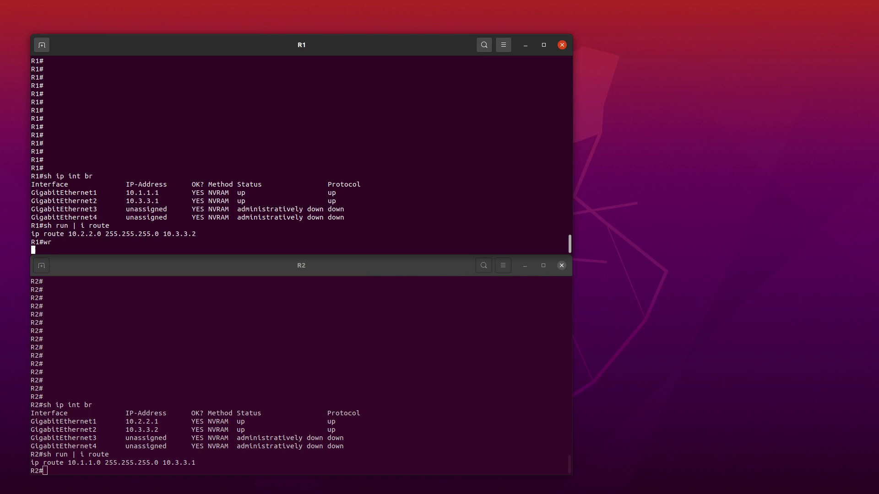
pyautogui.click(71, 473)
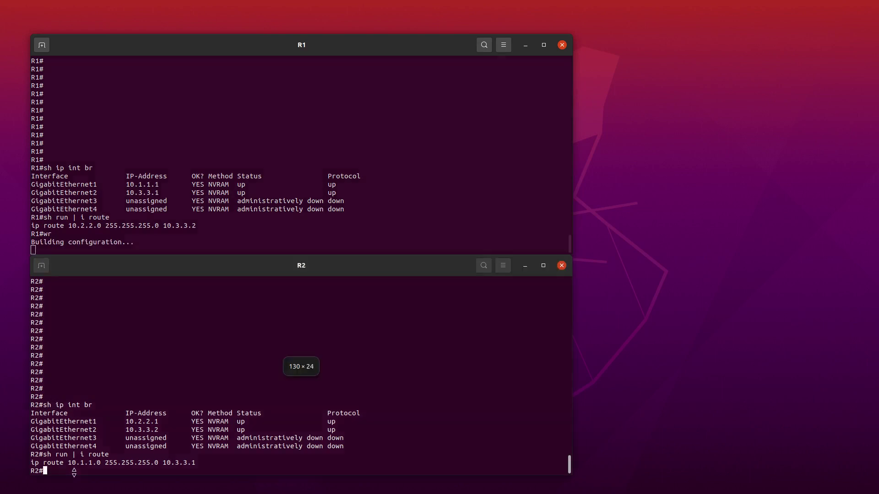
pyautogui.write('wr')
pyautogui.press('Return')
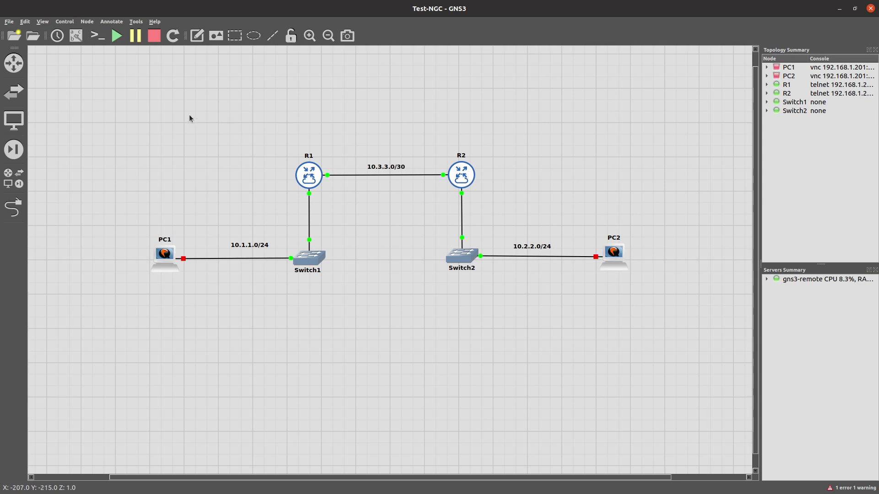
# Step: Stop all devices in the Test-NGC topology, answering Yes to the confirmation
pyautogui.click(152, 36)
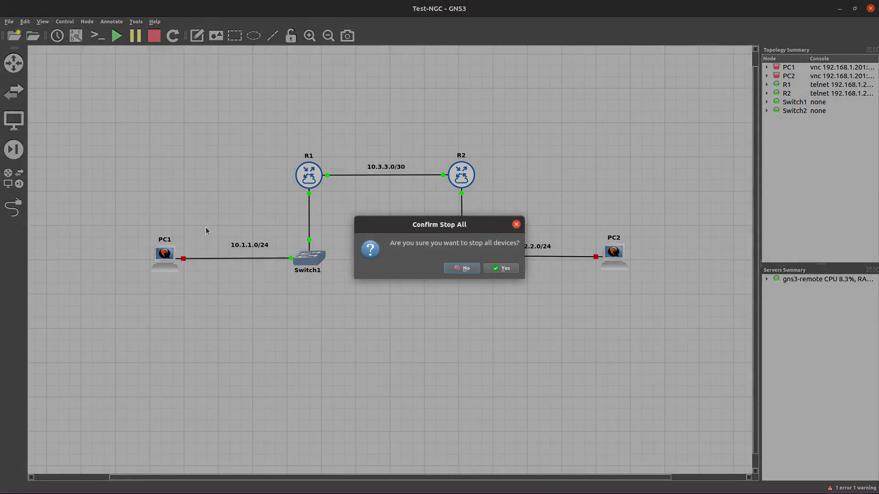
pyautogui.click(503, 268)
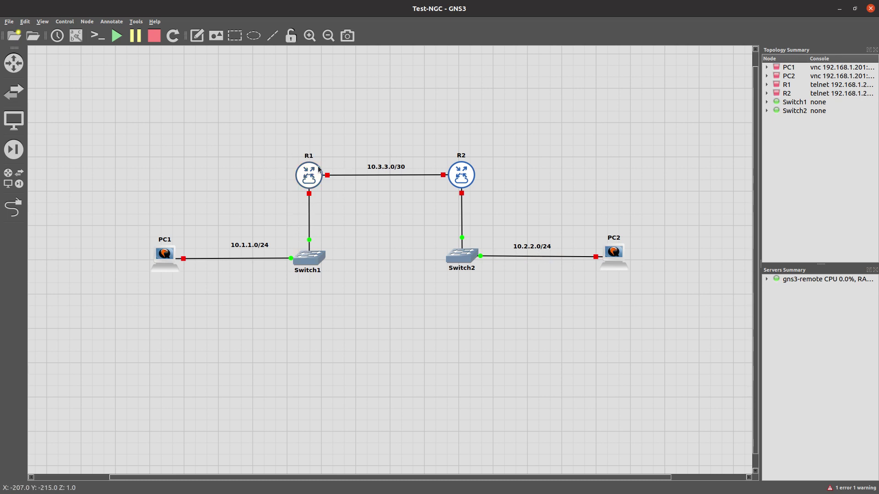
# Step: Start a portable project export with the destination set to DW-P1 on the Desktop
pyautogui.click(9, 22)
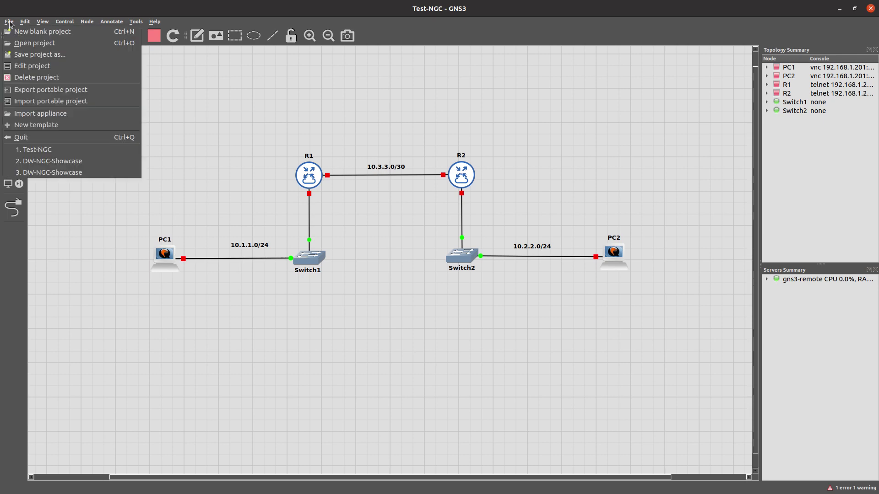
pyautogui.click(30, 92)
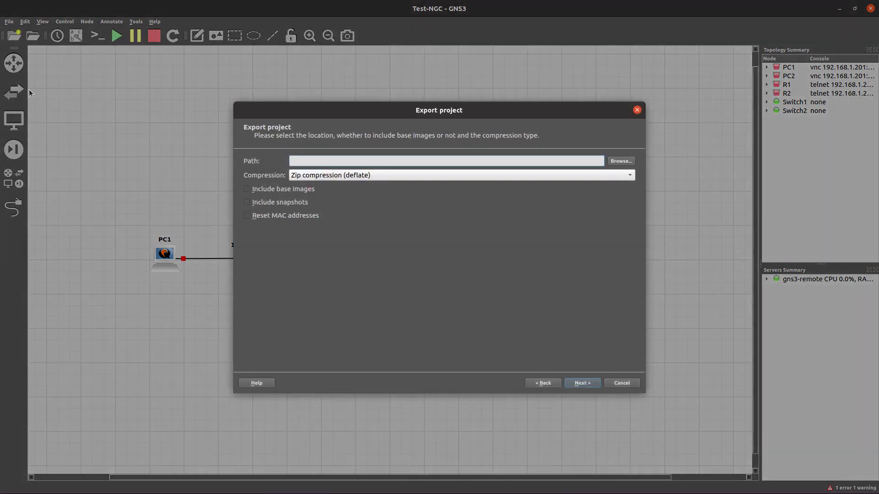
pyautogui.click(631, 161)
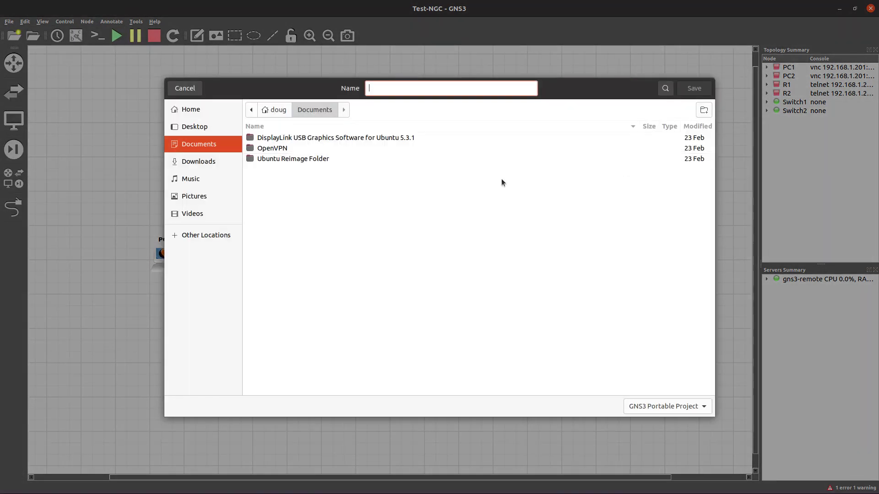
pyautogui.click(194, 127)
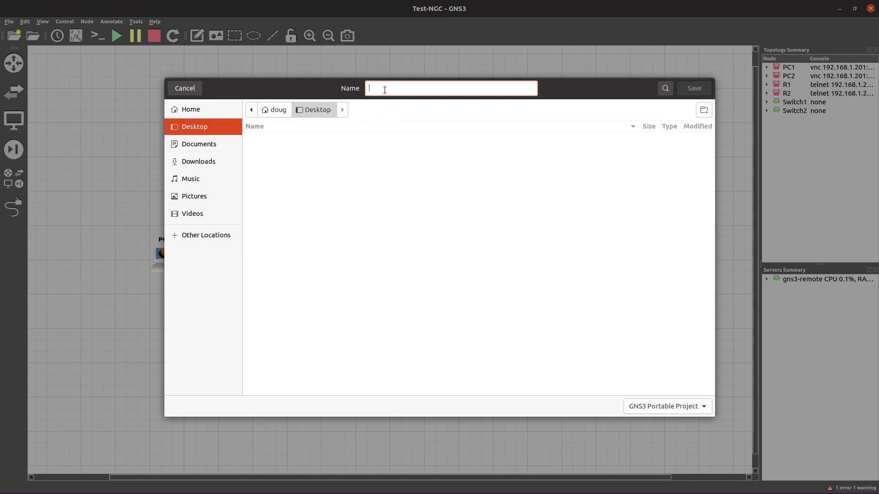
pyautogui.write('DW-P1')
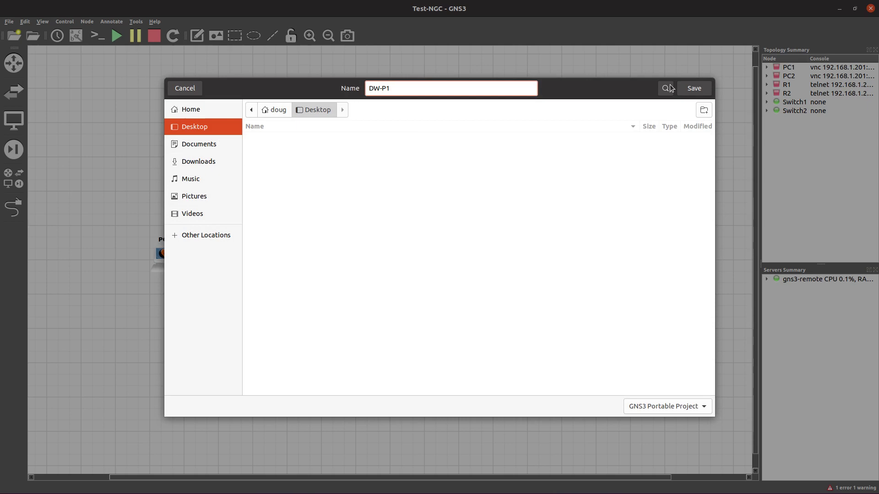
pyautogui.click(687, 88)
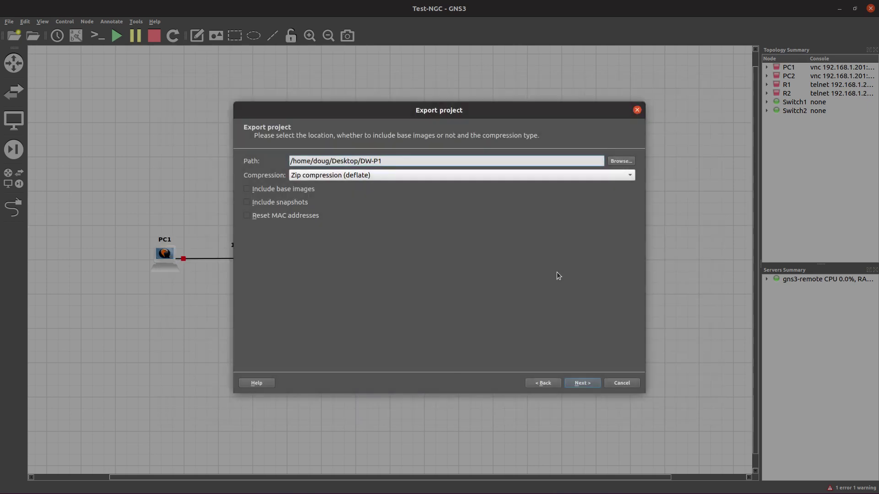
# Step: Advance through the export wizard and finish to write the DW-P1 portable project
pyautogui.click(588, 384)
pyautogui.click(581, 383)
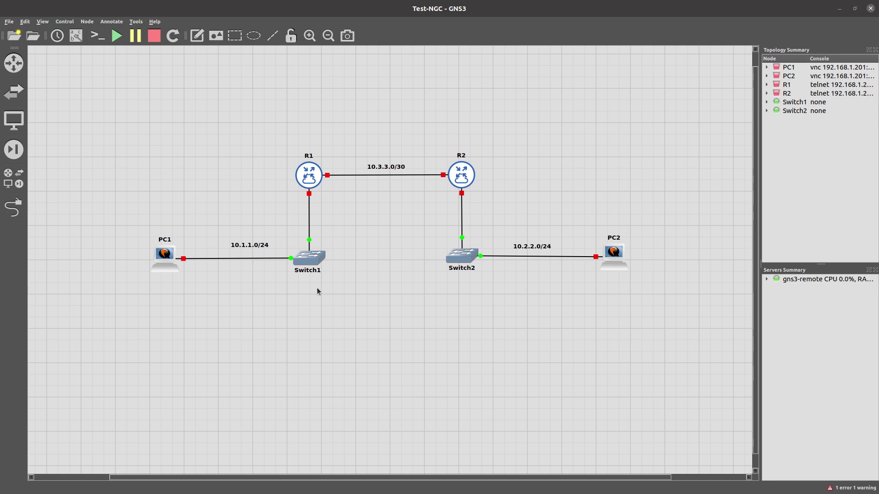
pyautogui.rightClick(166, 258)
pyautogui.click(176, 263)
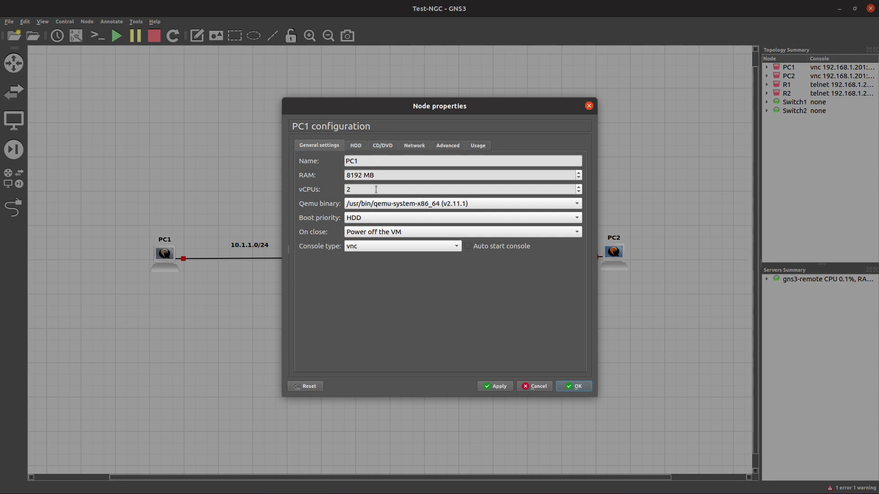
pyautogui.click(589, 107)
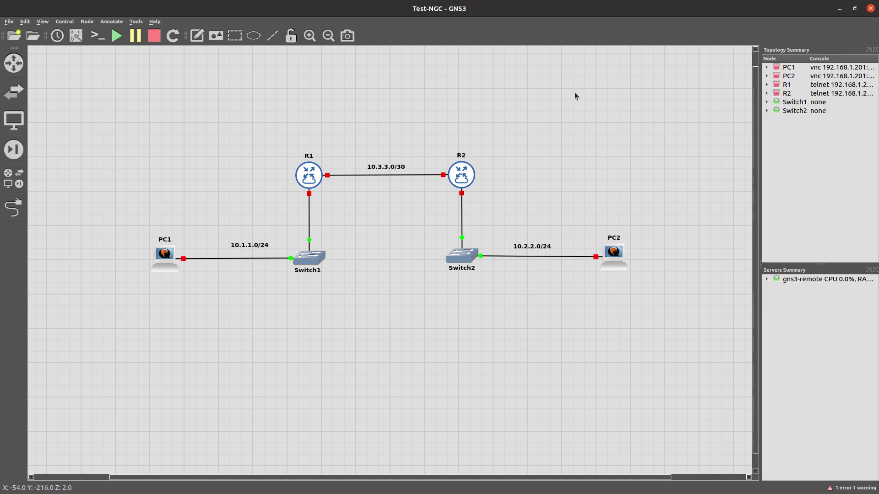
# Step: Move DW-P1.gns3project toward the desktop centre and confirm its 130.7 MB size
pyautogui.click(839, 9)
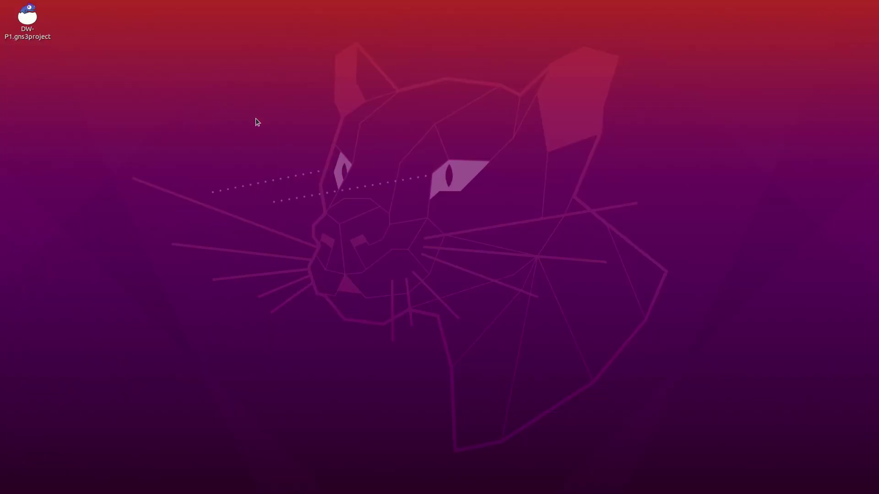
pyautogui.moveTo(53, 18); pyautogui.dragTo(223, 126)
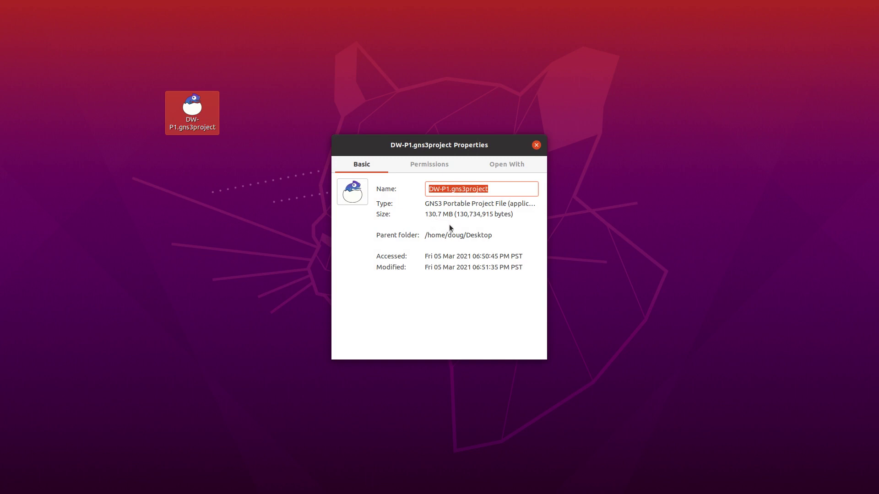
pyautogui.click(536, 145)
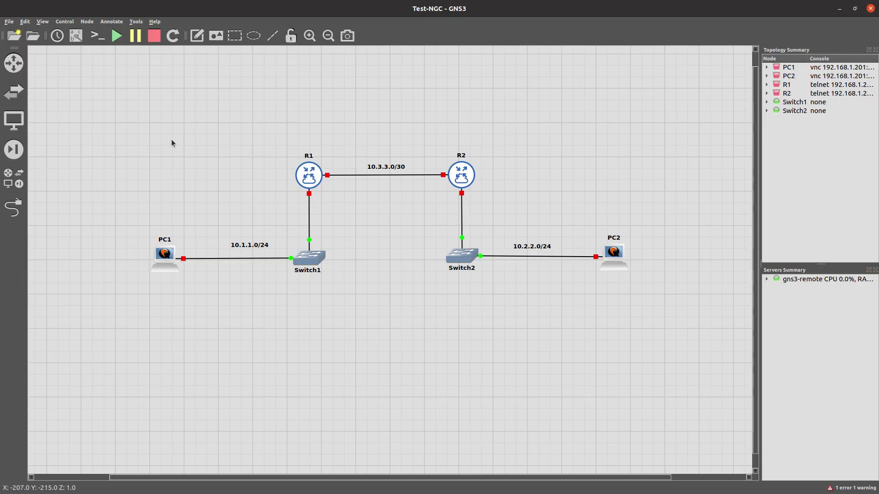
# Step: Import DW-P1.gns3project as a new project named Coworker-P1
pyautogui.click(9, 23)
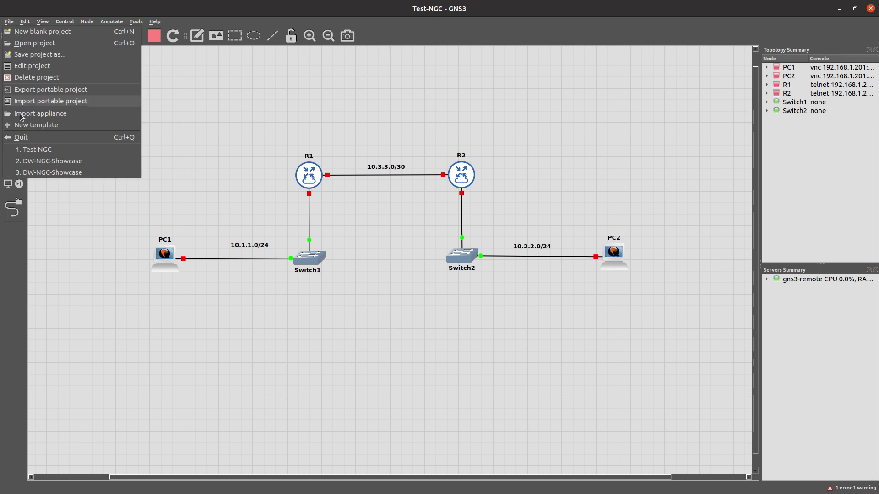
pyautogui.click(33, 100)
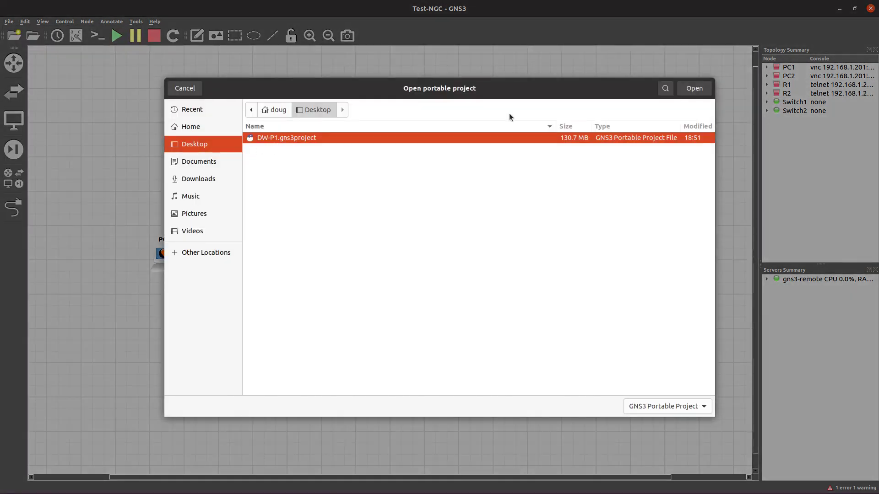
pyautogui.click(692, 88)
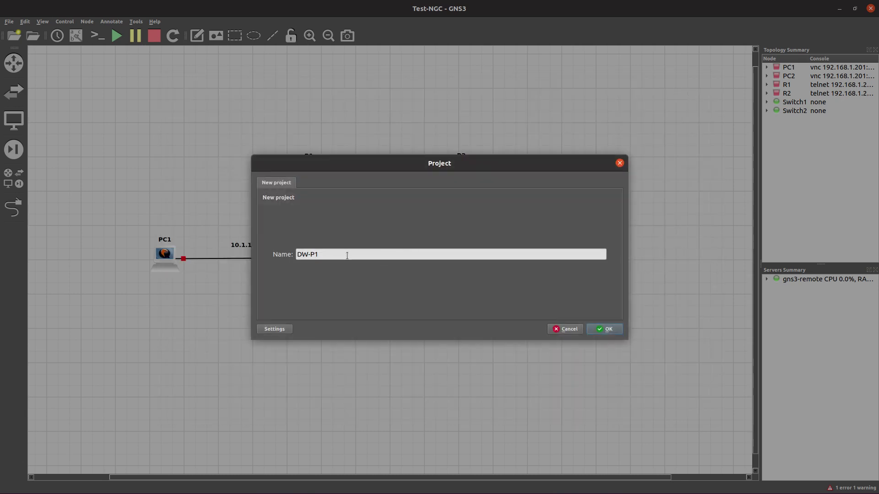
pyautogui.moveTo(329, 257); pyautogui.dragTo(258, 255)
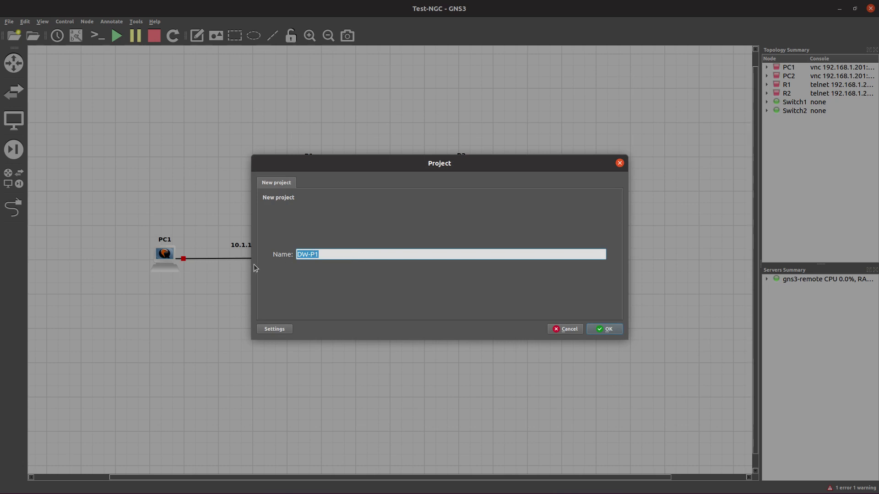
pyautogui.click(320, 255)
pyautogui.press('BackSpace')
pyautogui.press('BackSpace')
pyautogui.press('BackSpace')
pyautogui.press('BackSpace')
pyautogui.press('BackSpace')
pyautogui.write('Coworker-P1')
pyautogui.click(609, 329)
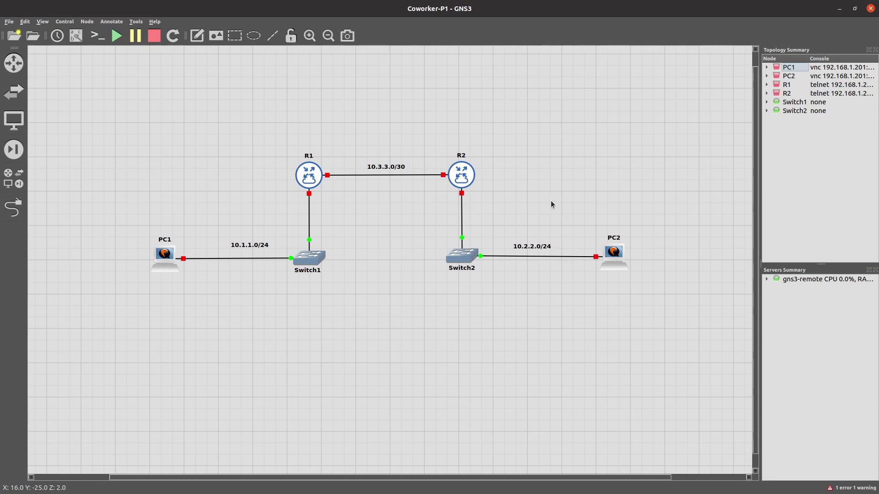
# Step: Start all nodes in Coworker-P1, confirming the Start All prompt
pyautogui.click(119, 37)
pyautogui.click(462, 270)
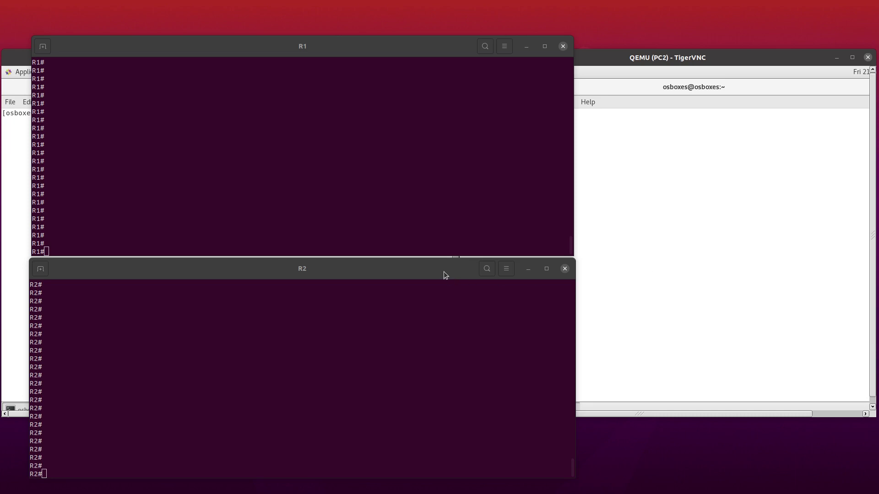
# Step: On R1, check interfaces with 'sh ip int br' and confirm the static route to 10.2.2.0 via 10.3.3.2
pyautogui.click(278, 203)
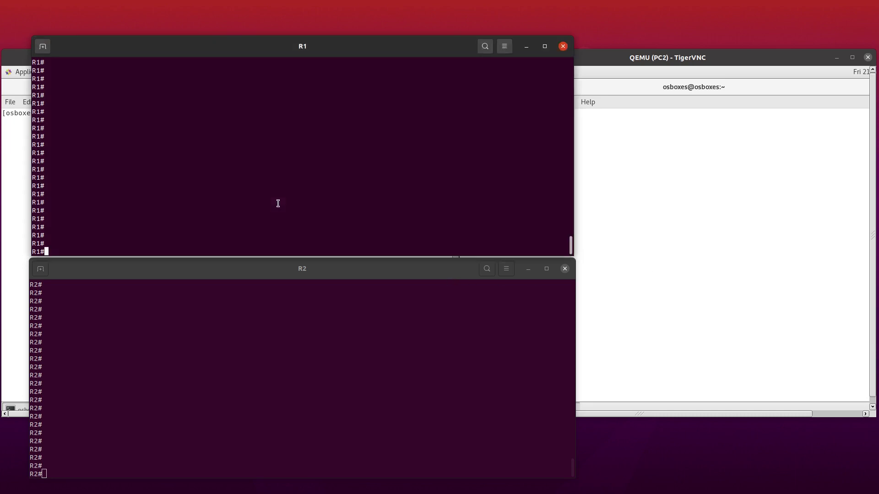
pyautogui.write('sh ip int br')
pyautogui.press('Return')
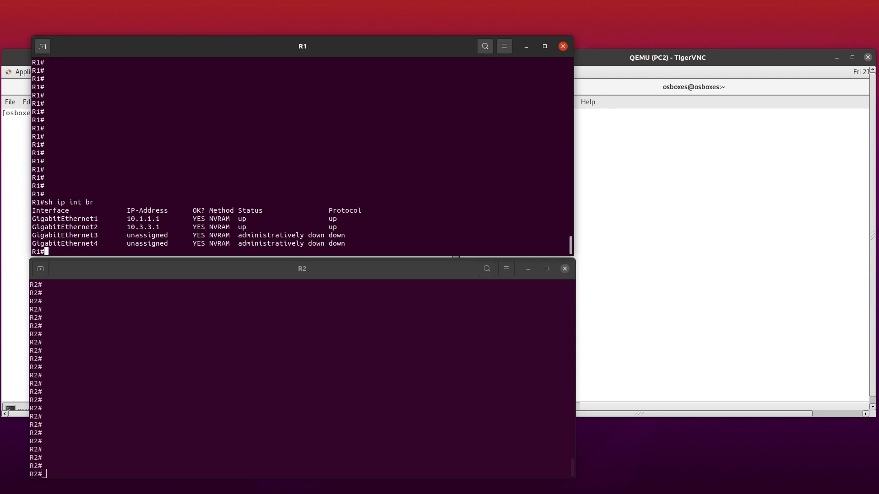
pyautogui.press('Up')
pyautogui.press('Up')
pyautogui.press('Return')
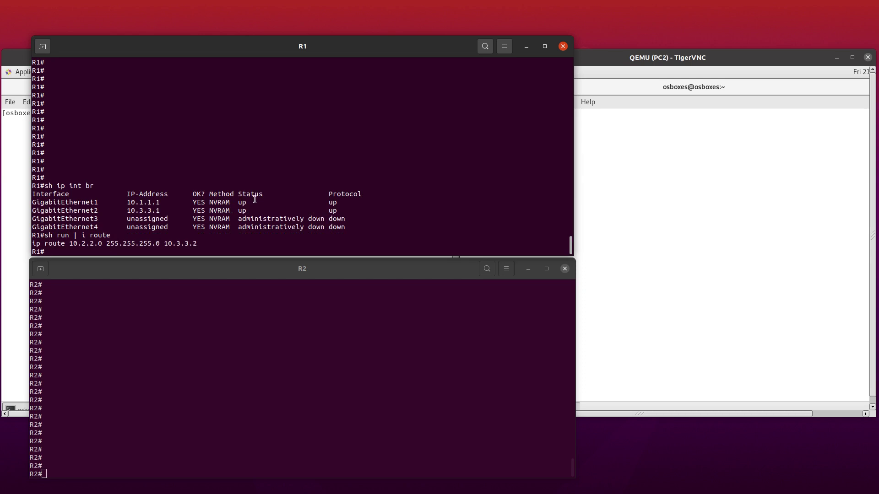
# Step: On R2, check interfaces with 'sh ip int br' and confirm the static route to 10.1.1.0 via 10.3.3.1
pyautogui.click(222, 385)
pyautogui.write('sh ip int br')
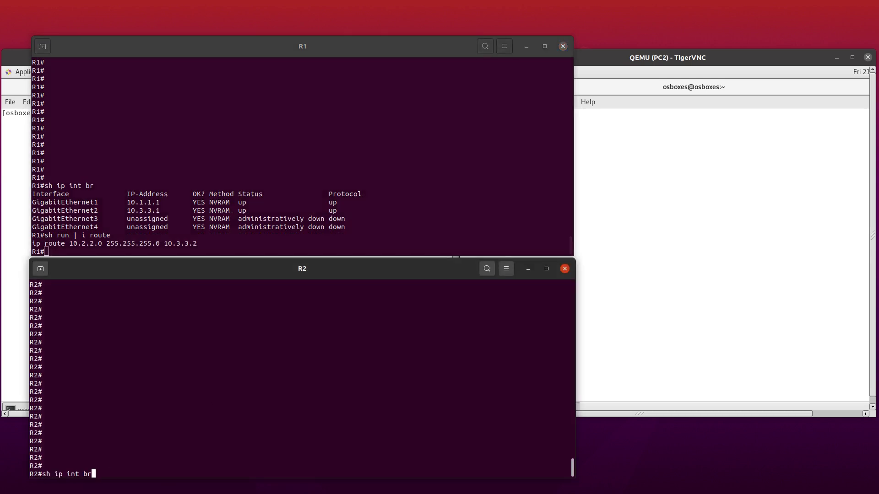
pyautogui.press('Return')
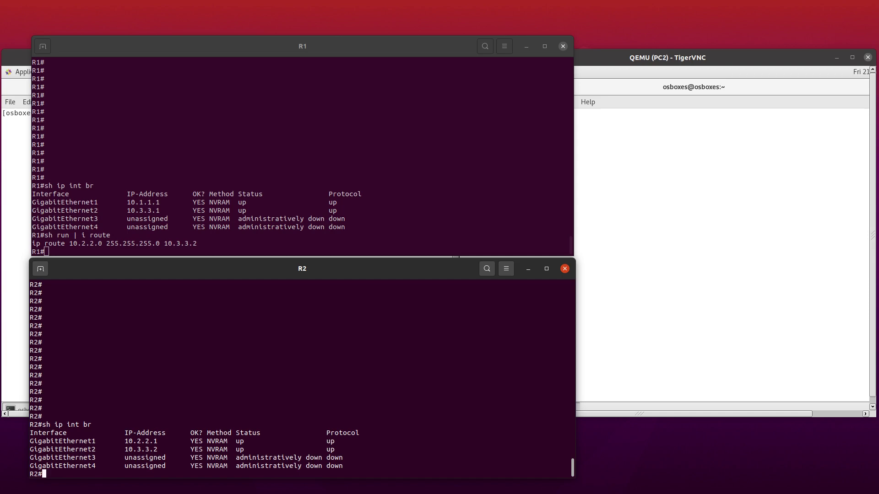
pyautogui.press('Up')
pyautogui.press('Up')
pyautogui.press('Return')
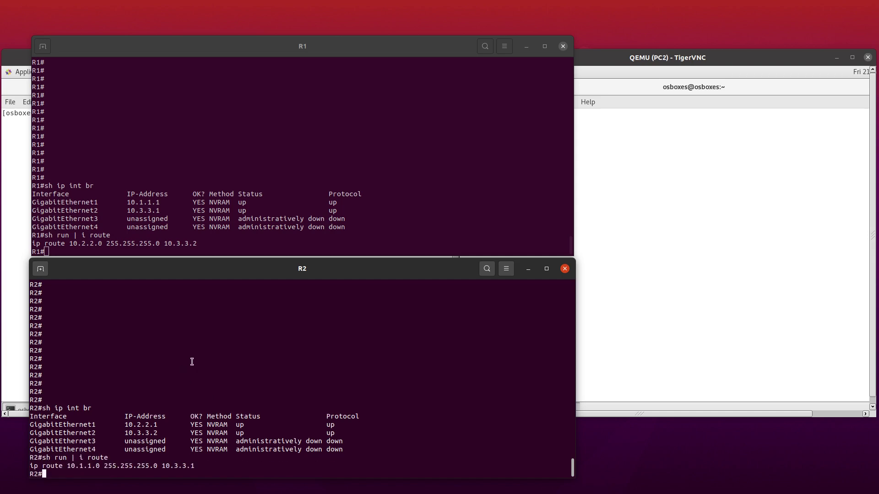
# Step: On PC1, rerun history entry !4 to ping 10.2.2.2, then stop it
pyautogui.click(658, 195)
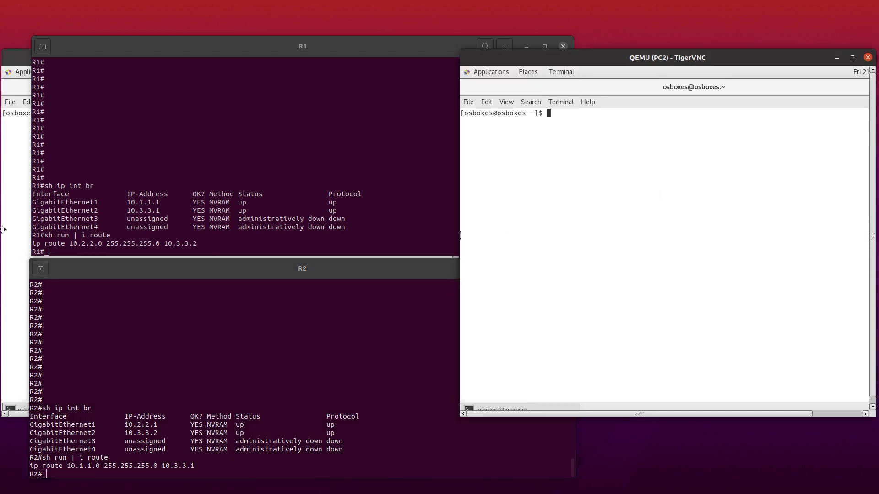
pyautogui.click(7, 229)
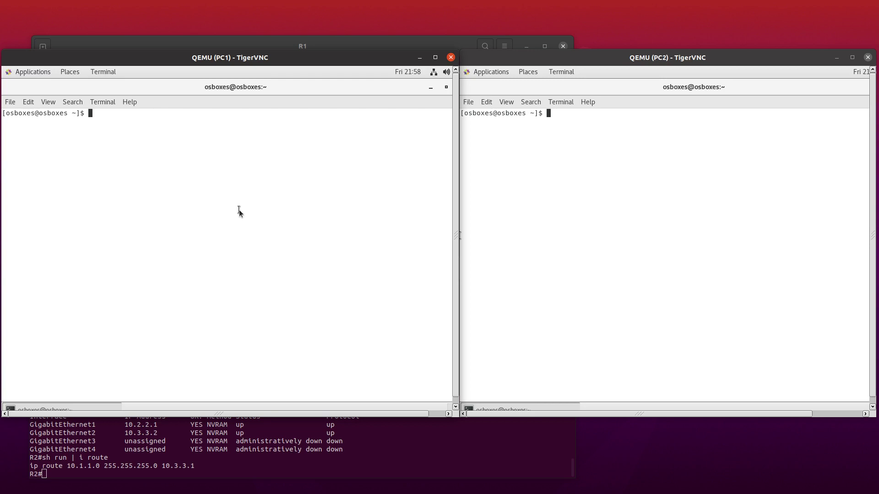
pyautogui.write('history')
pyautogui.press('Return')
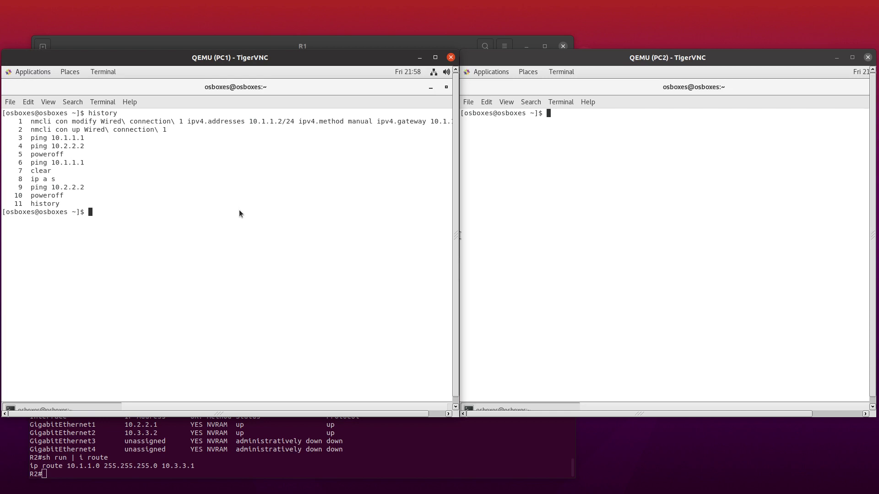
pyautogui.write('!4')
pyautogui.press('Return')
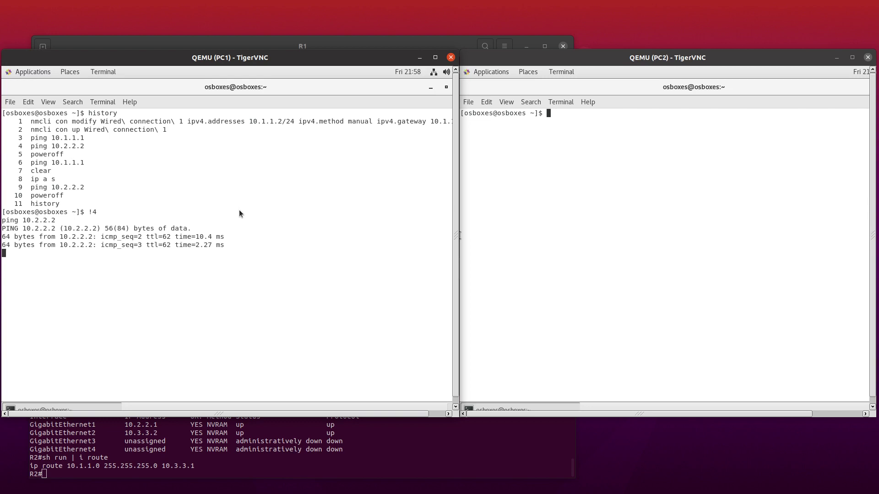
pyautogui.hotkey('ctrl', 'c')
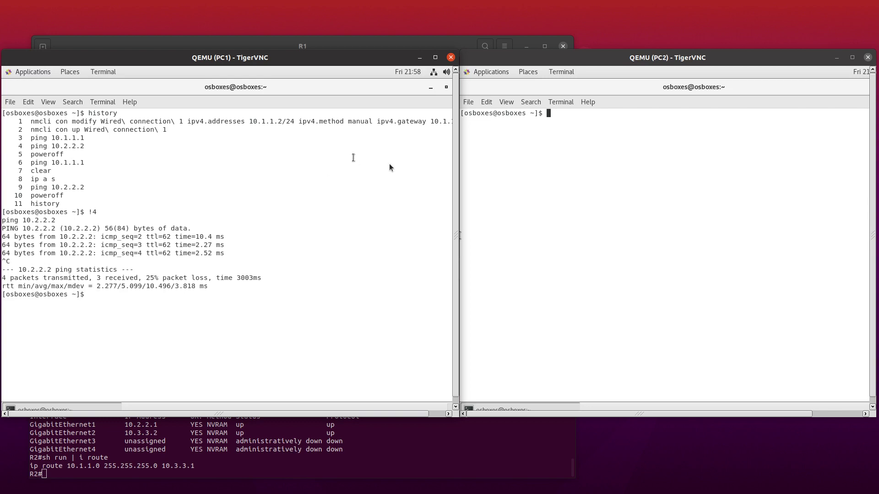
# Step: On PC2, rerun history entry !16 to ping 10.1.1.2, stop it, and return to GNS3
pyautogui.click(525, 183)
pyautogui.write('history')
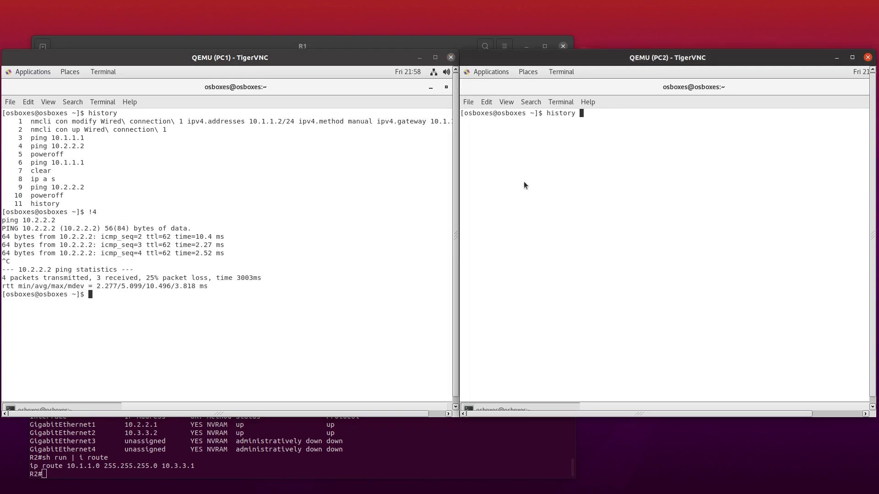
pyautogui.press('Return')
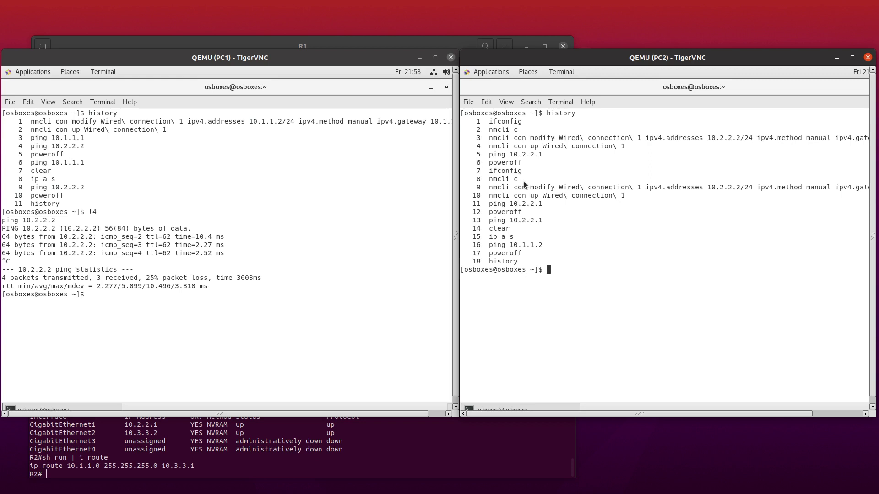
pyautogui.write('!16')
pyautogui.press('Return')
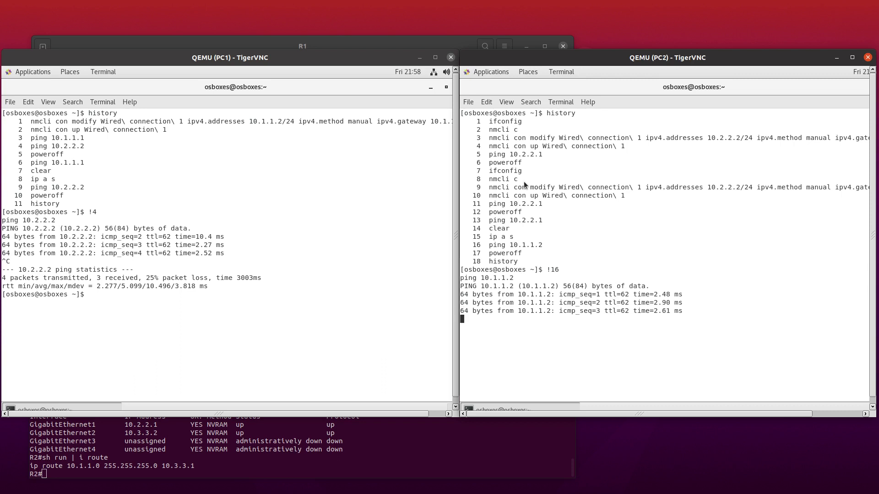
pyautogui.write('c')
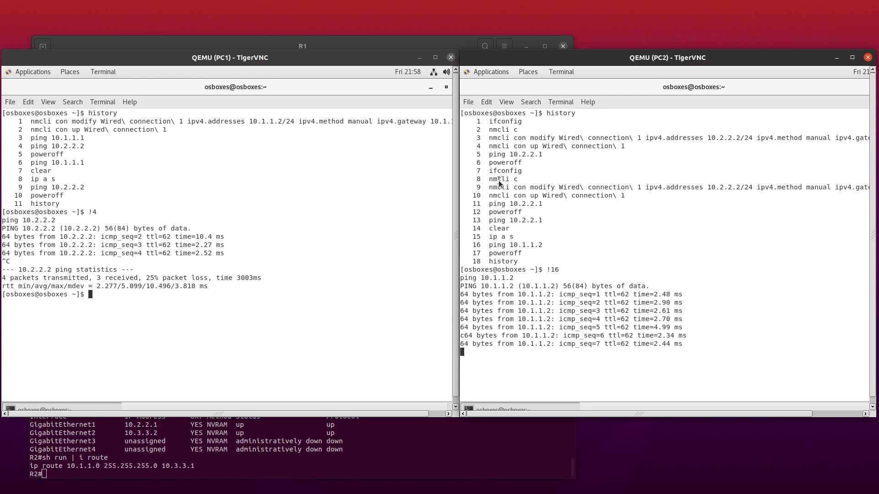
pyautogui.hotkey('ctrl', 'c')
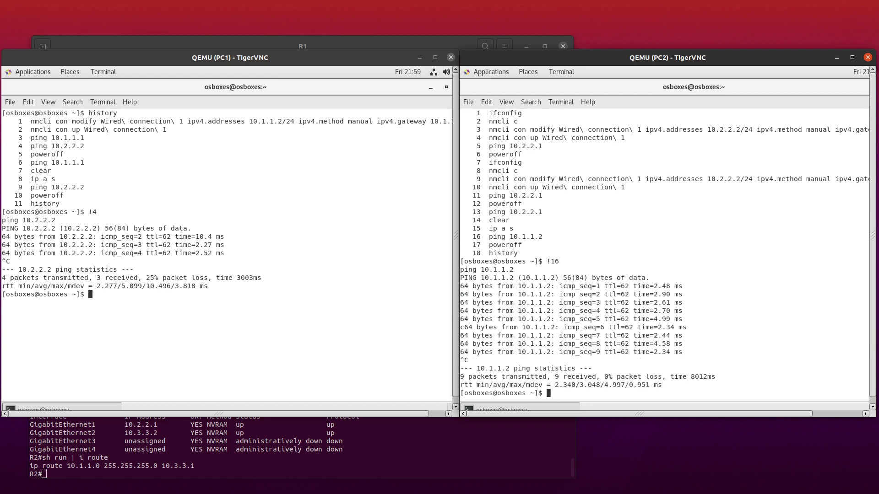
pyautogui.hotkey('alt', 'Tab')
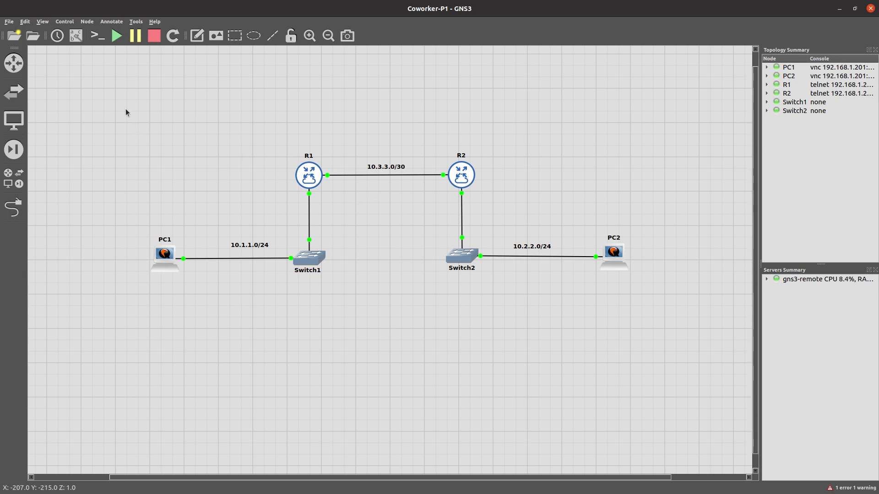
# Step: In the Projects library, select the Test-NGC and Coworker-P1 entries to compare their status
pyautogui.click(33, 37)
pyautogui.click(329, 183)
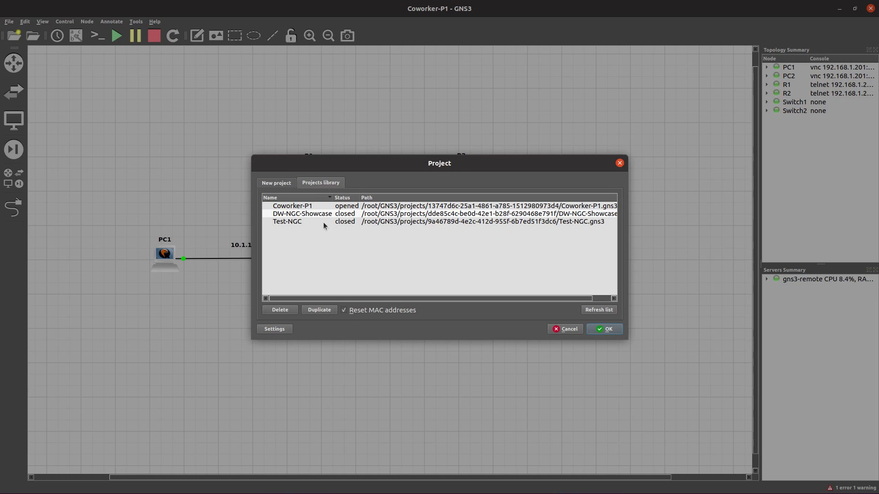
pyautogui.click(282, 225)
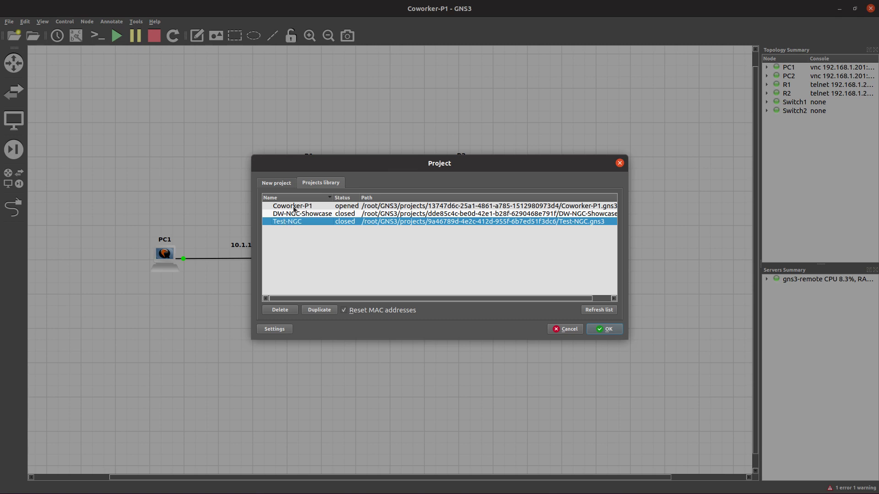
pyautogui.click(307, 206)
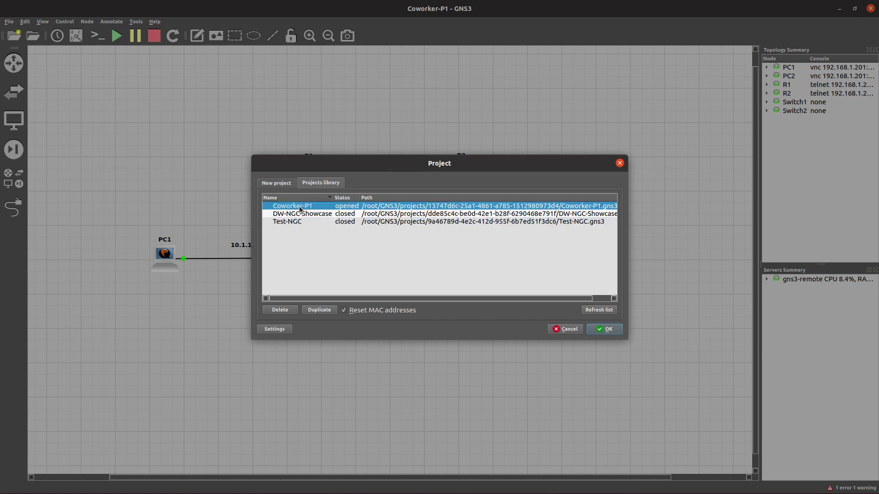